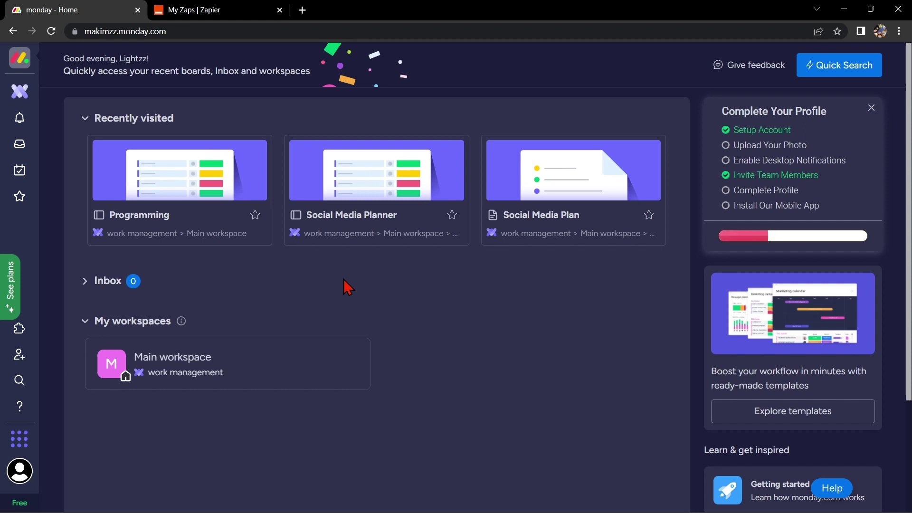
- Open the Social Media Planner board, go to Integrations from the account menu, and pick an app
left_click(378, 178)
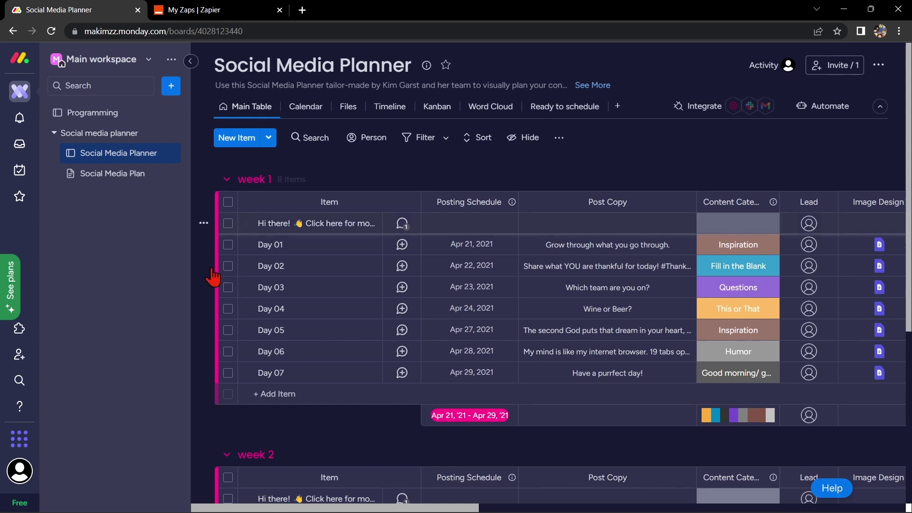
left_click(19, 477)
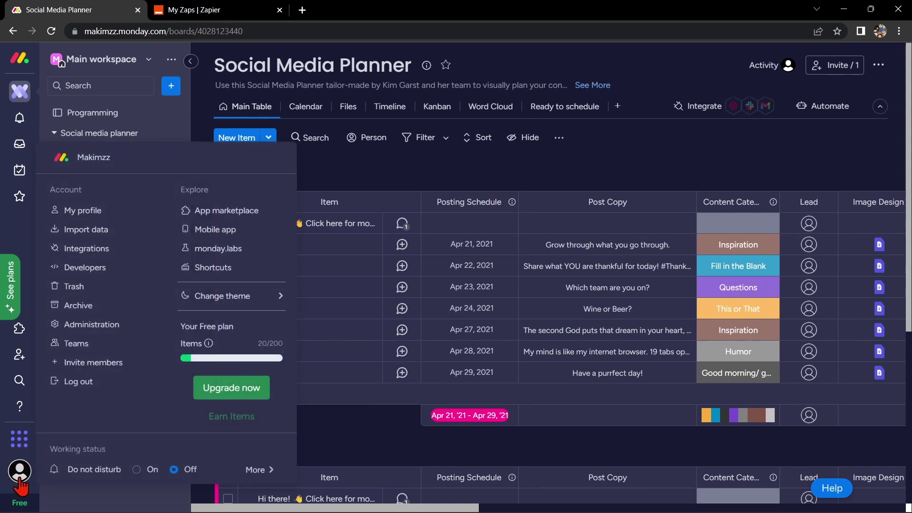
left_click(130, 249)
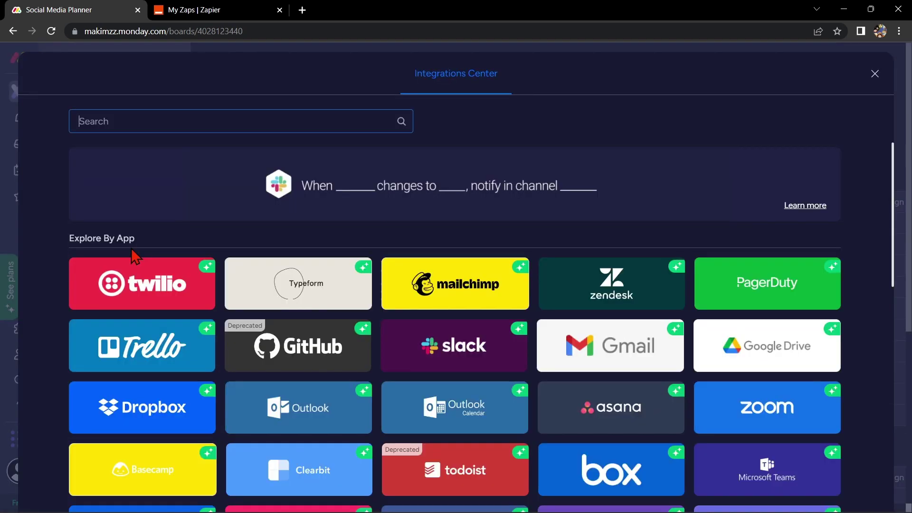
scroll(534, 236, "down", 2)
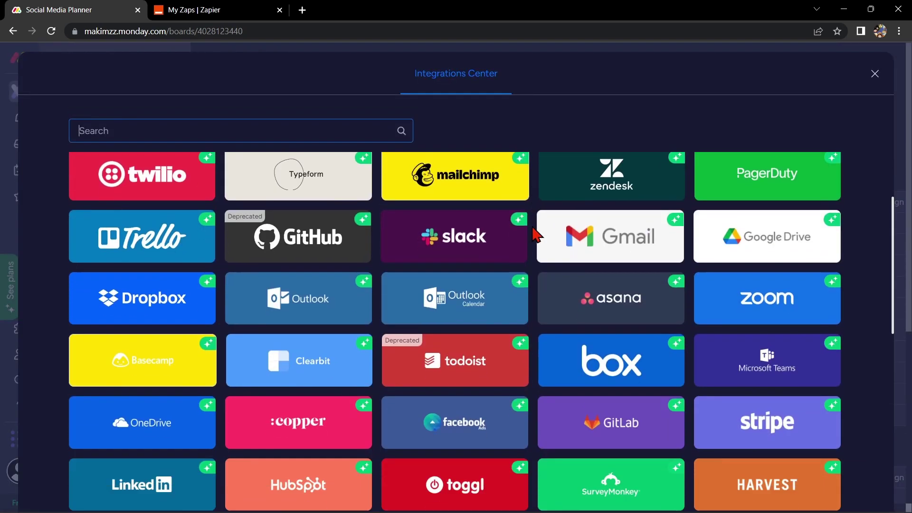
scroll(534, 236, "down", 1)
left_click(797, 302)
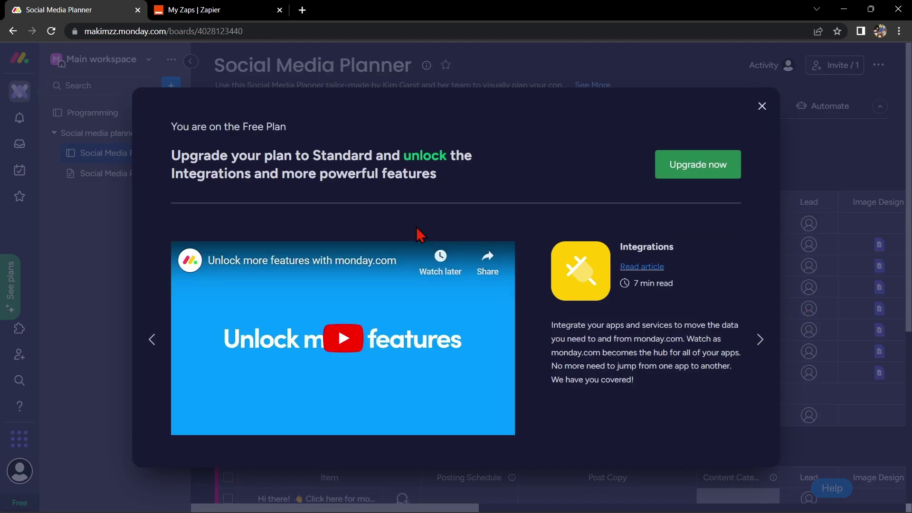
left_click_drag(171, 155, 289, 151)
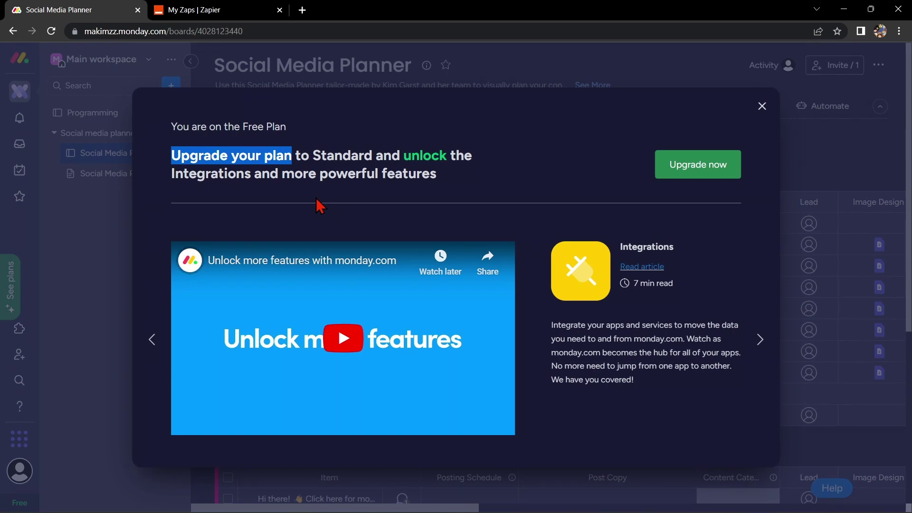
- Create a new zap titled 'Monday.com with Microsoft Teams' and begin searching for the trigger app
left_click(218, 9)
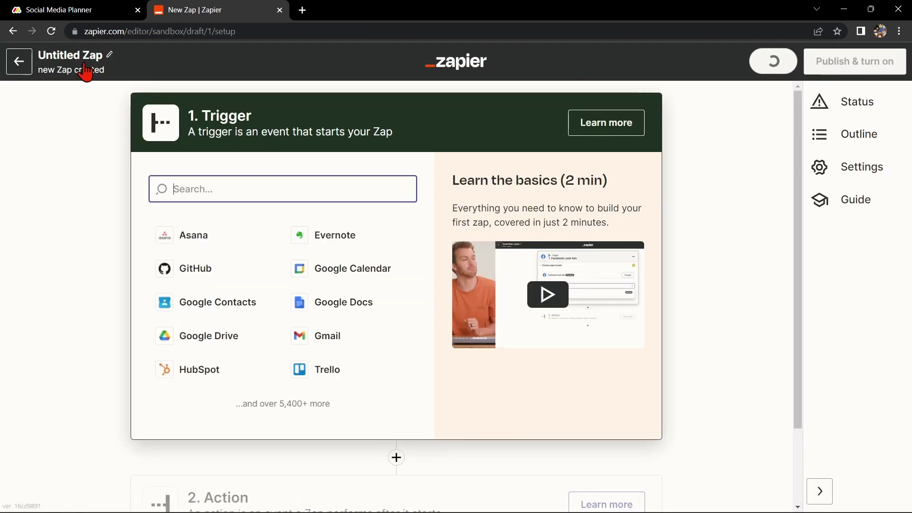
left_click(75, 54)
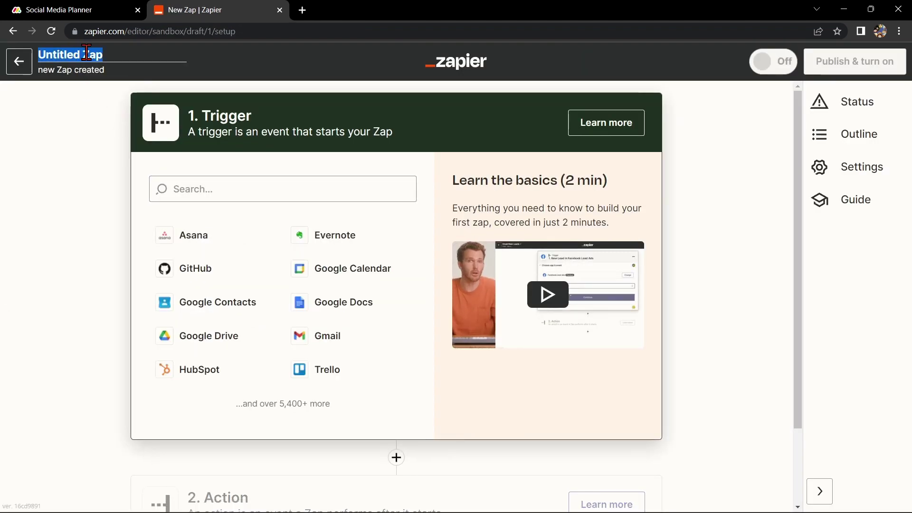
type("Monday.com with Microsoft Teams")
key("BackSpace")
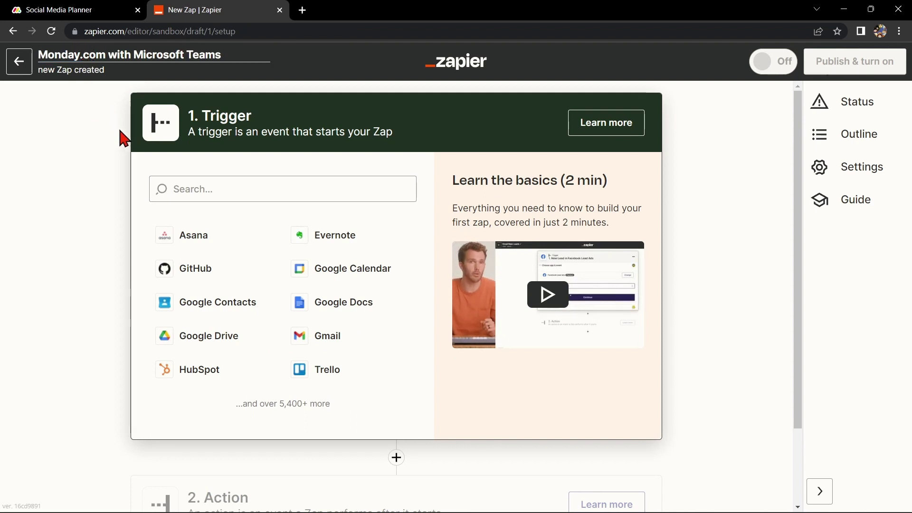
left_click(198, 193)
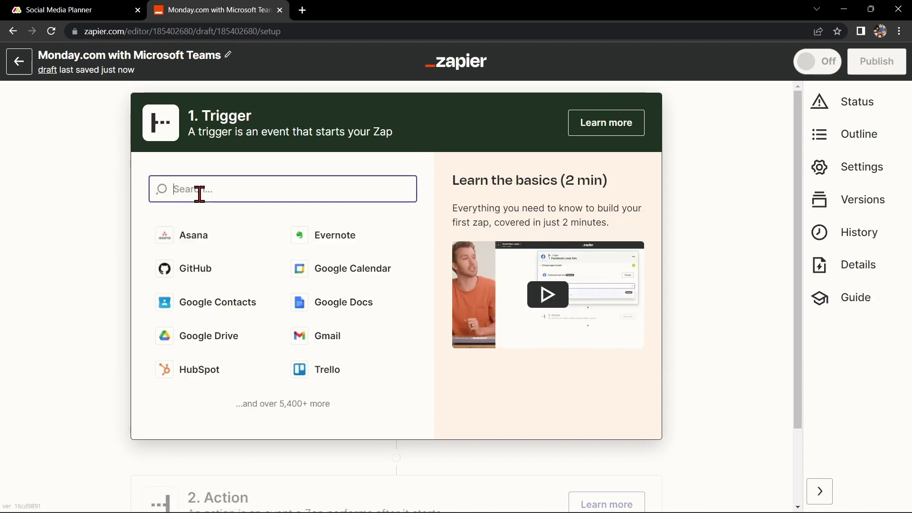
type("mon")
- Choose monday.com as the trigger app with the New Item in Board event
left_click(226, 239)
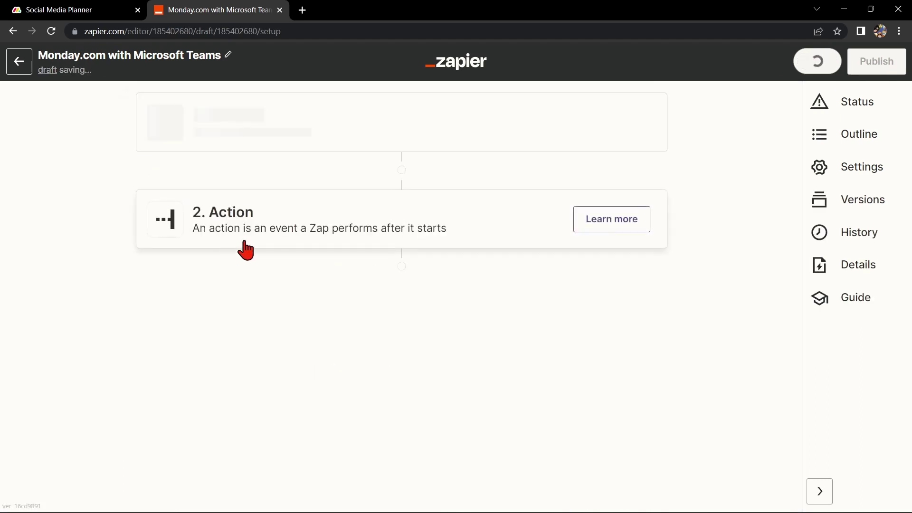
left_click(263, 278)
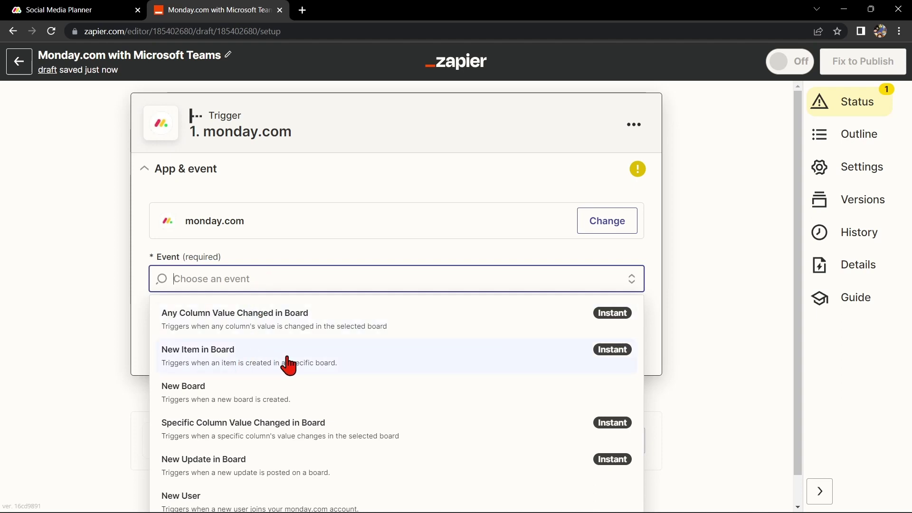
left_click(318, 360)
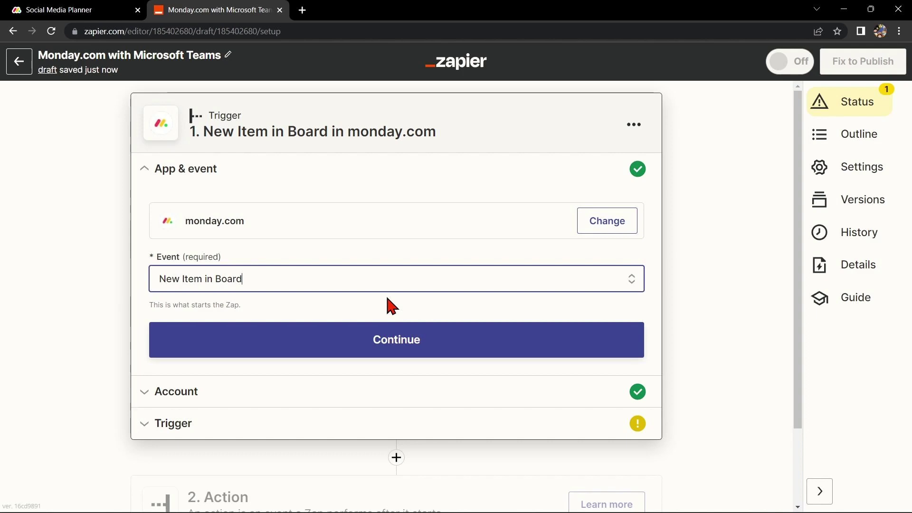
- Confirm the connected monday.com account and set the trigger to watch the Social Media Planner board
left_click(438, 349)
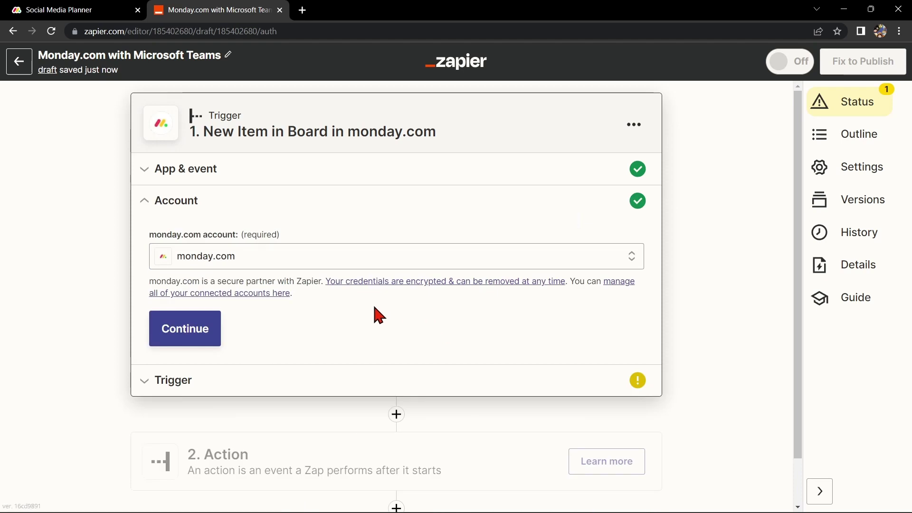
left_click(355, 265)
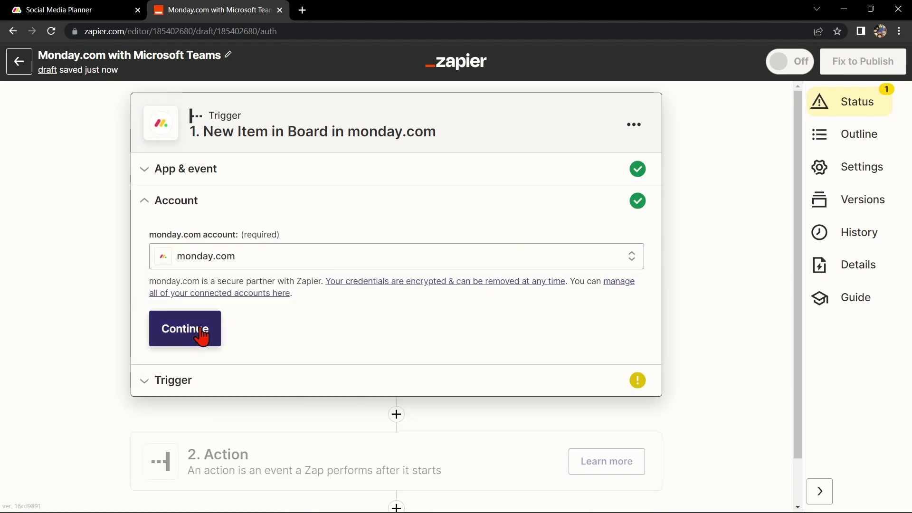
left_click(206, 341)
scroll(354, 285, "down", 1)
left_click(346, 263)
left_click(240, 396)
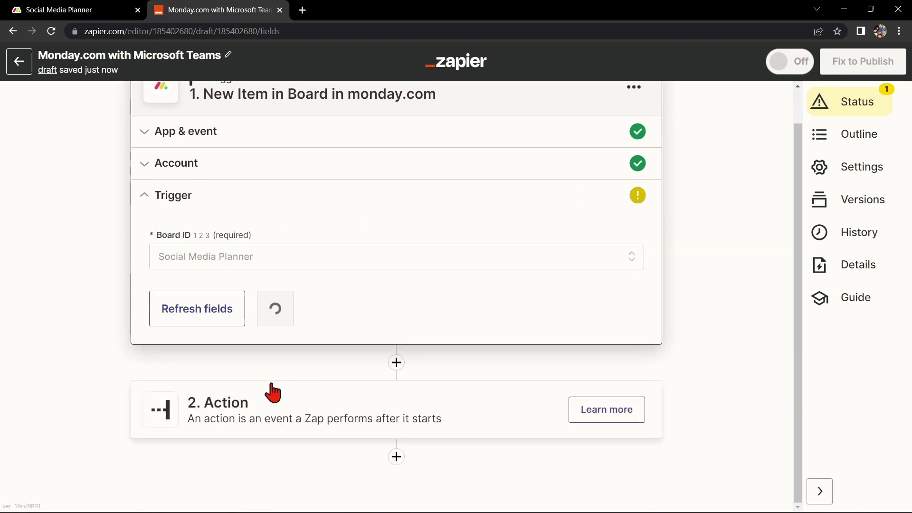
left_click(293, 314)
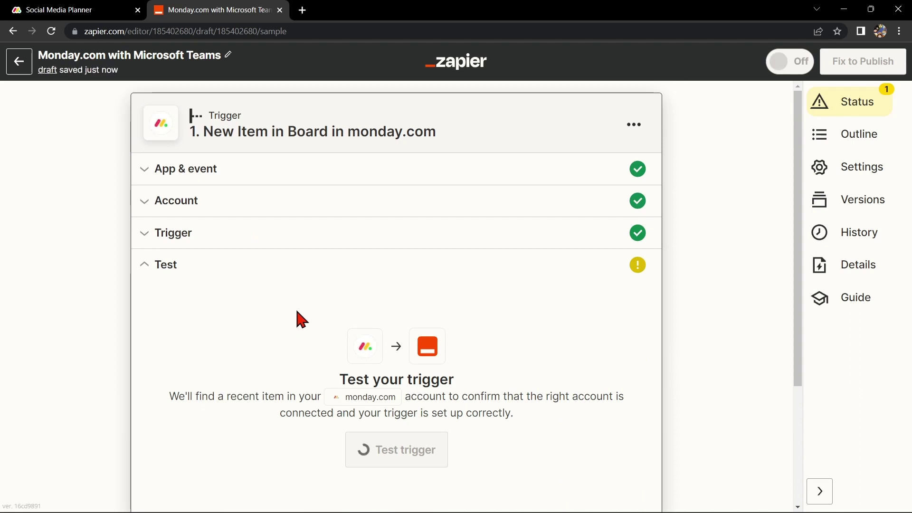
scroll(303, 308, "down", 1)
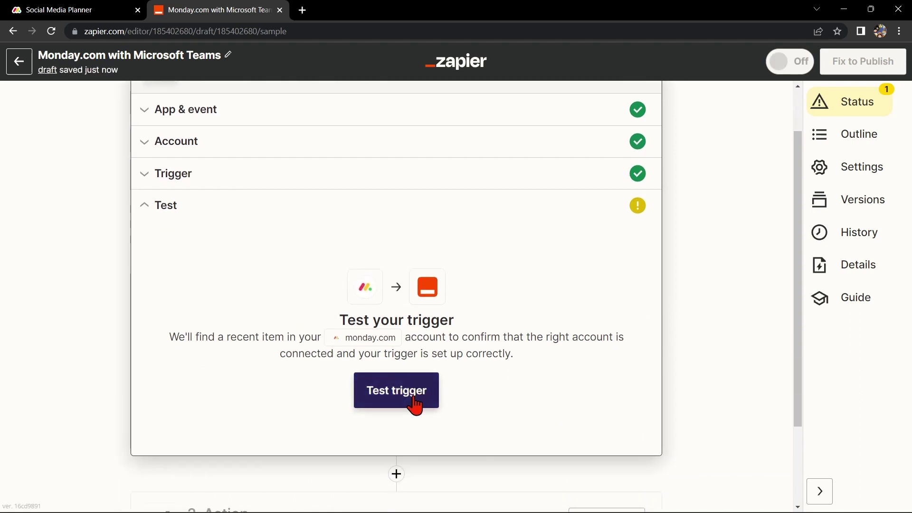
- Test the trigger, review the sample monday.com item, and continue to the action step
left_click(414, 403)
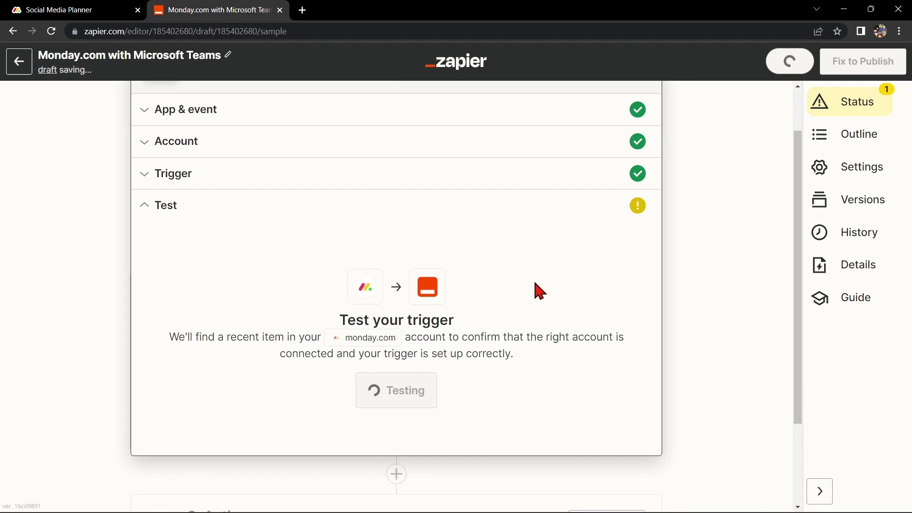
left_click_drag(265, 247, 173, 247)
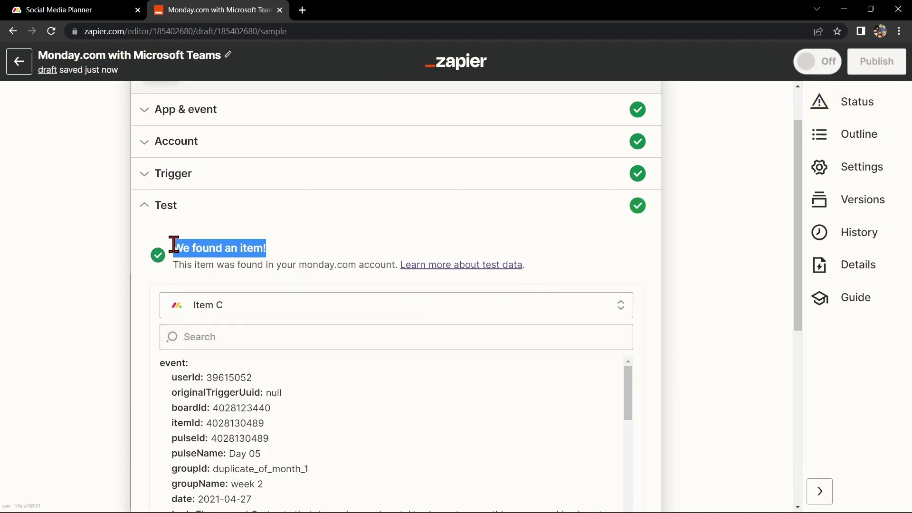
scroll(321, 285, "down", 3)
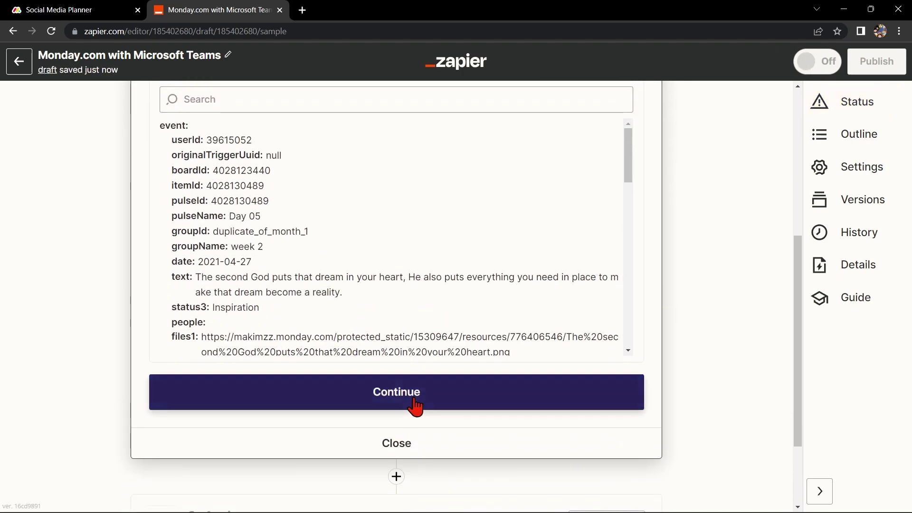
left_click(416, 405)
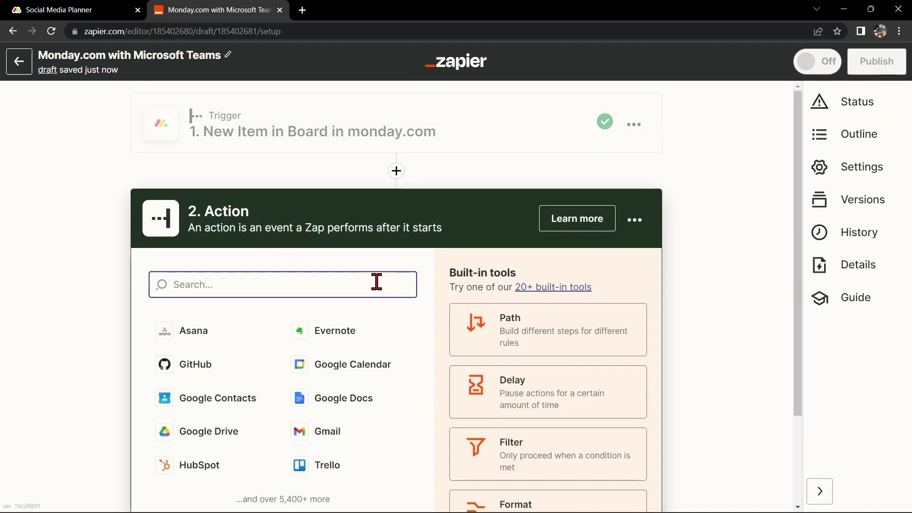
type("mi")
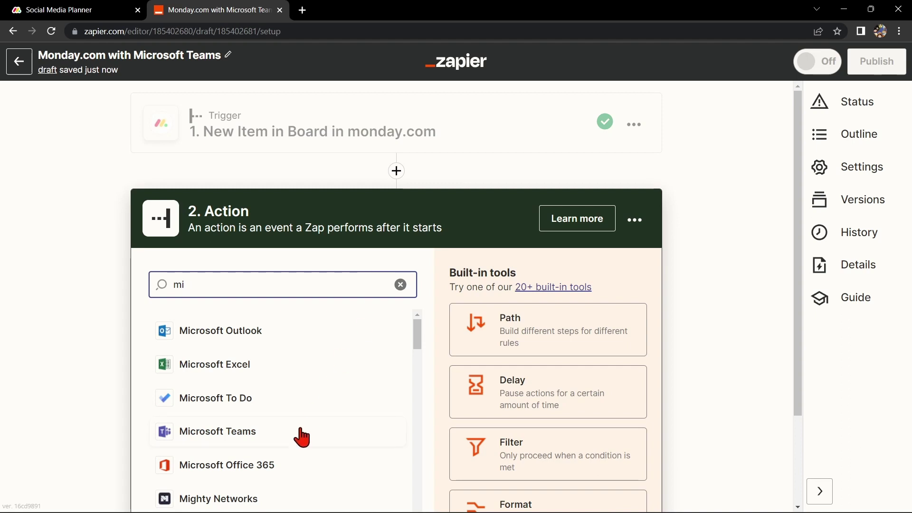
- Set the action app to Microsoft Teams with the Send Chat Message event
left_click(300, 432)
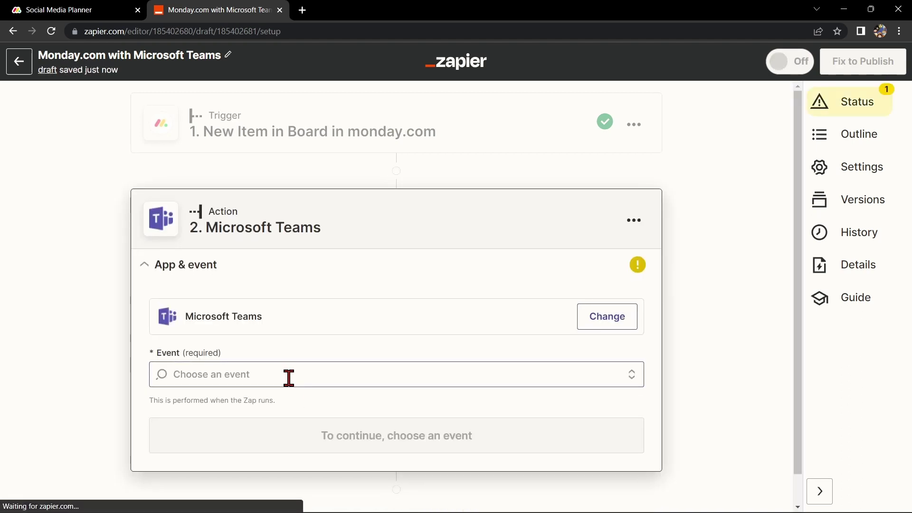
left_click(295, 380)
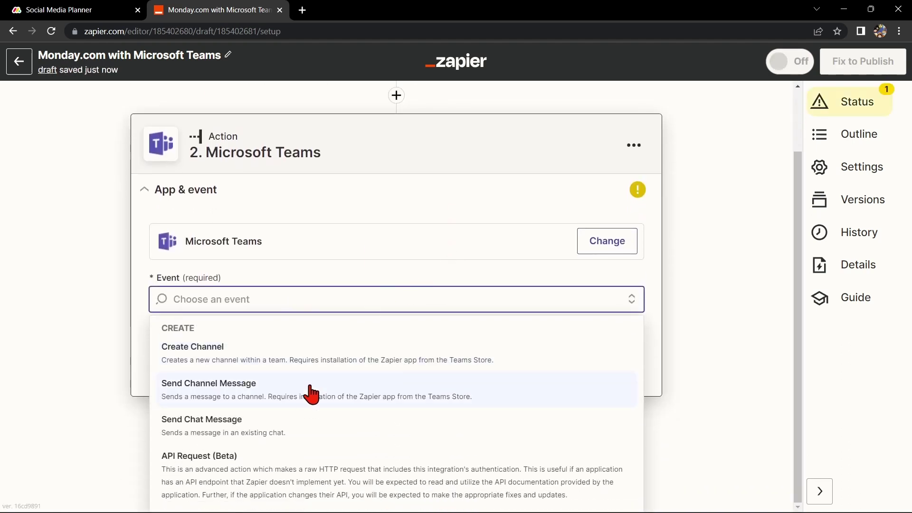
left_click(311, 423)
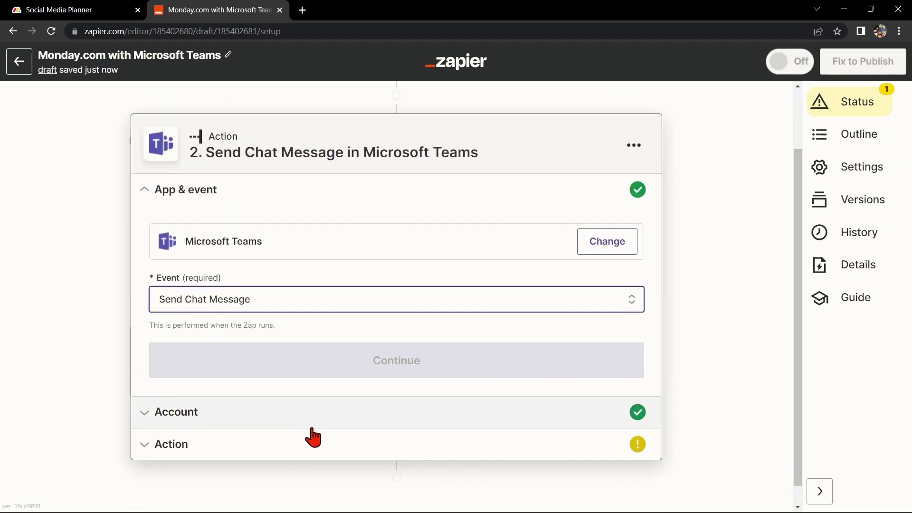
left_click(490, 371)
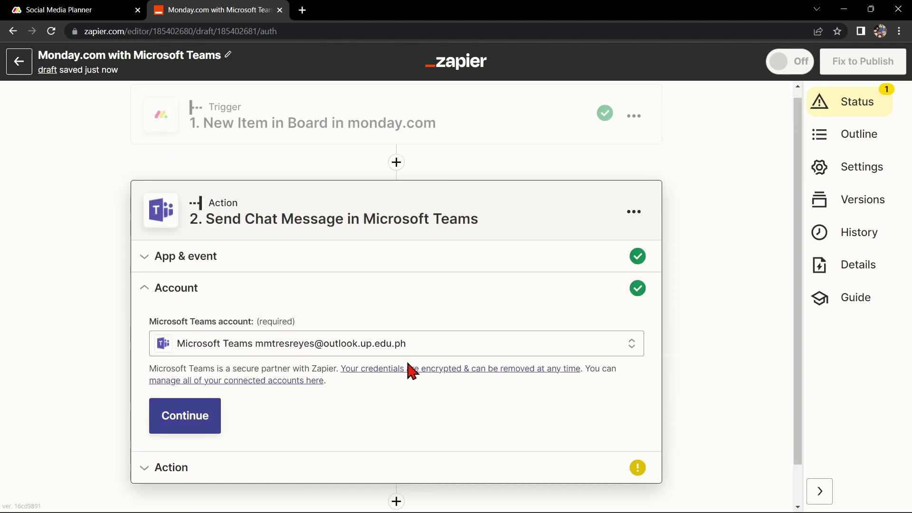
- Keep the already connected Microsoft Teams account for the action
left_click(422, 348)
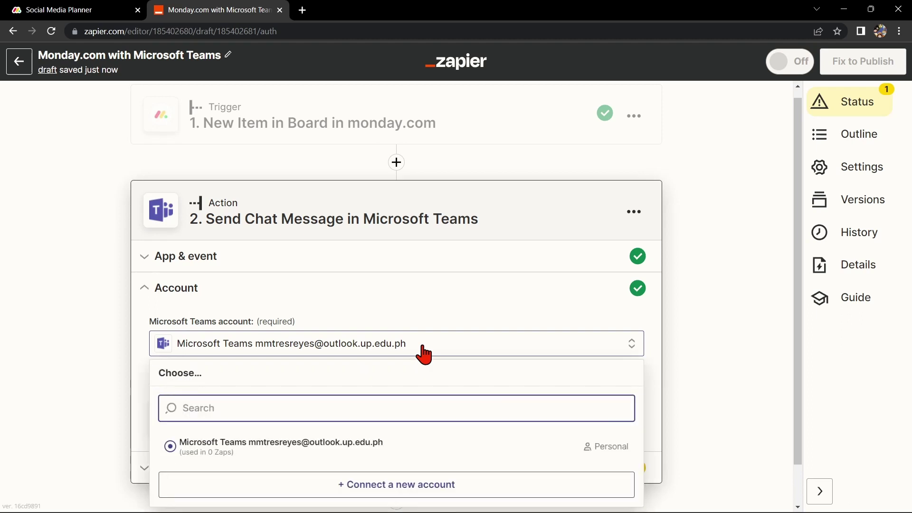
left_click(421, 349)
left_click(413, 324)
left_click(203, 425)
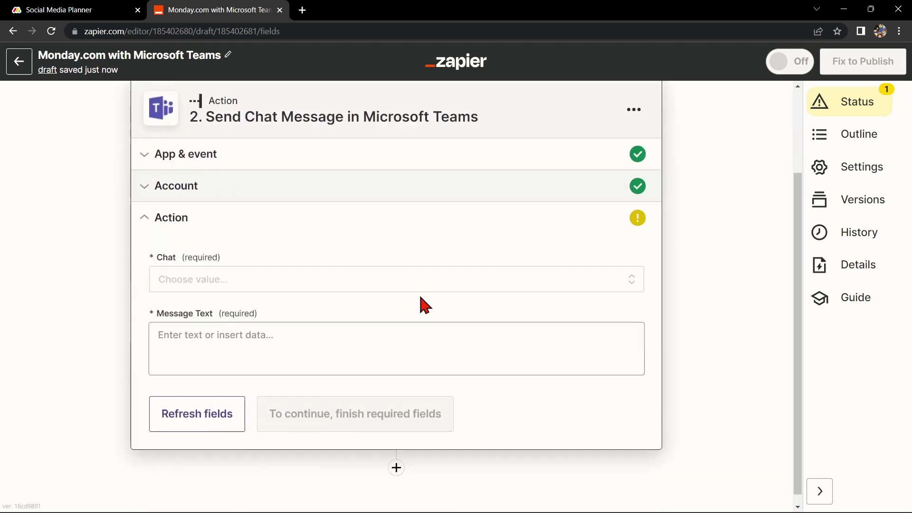
- Send to the first personal chat with the item's Event Pulse Name as message text
left_click(309, 273)
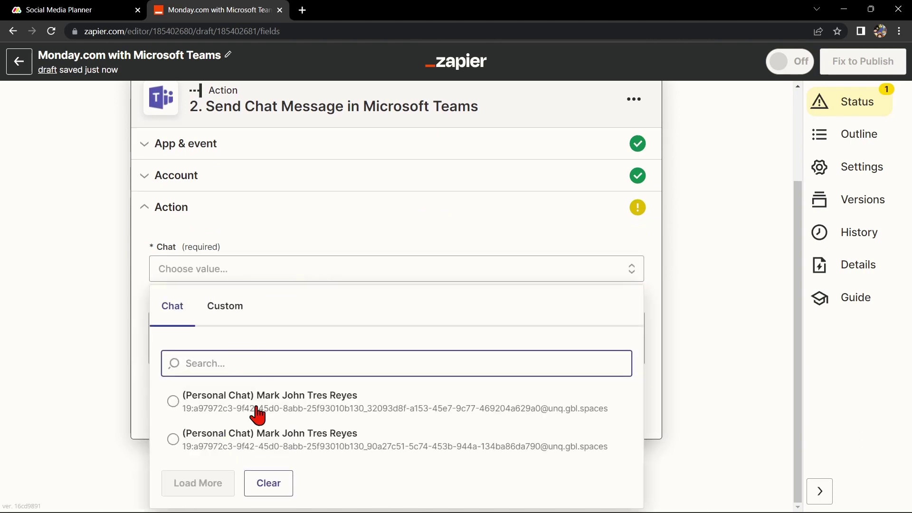
left_click(257, 414)
left_click(269, 340)
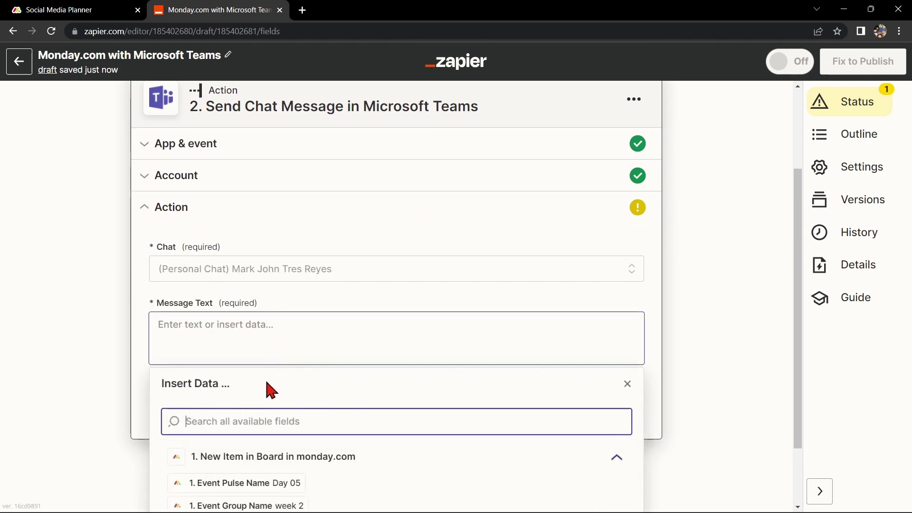
scroll(266, 390, "down", 1)
left_click(265, 426)
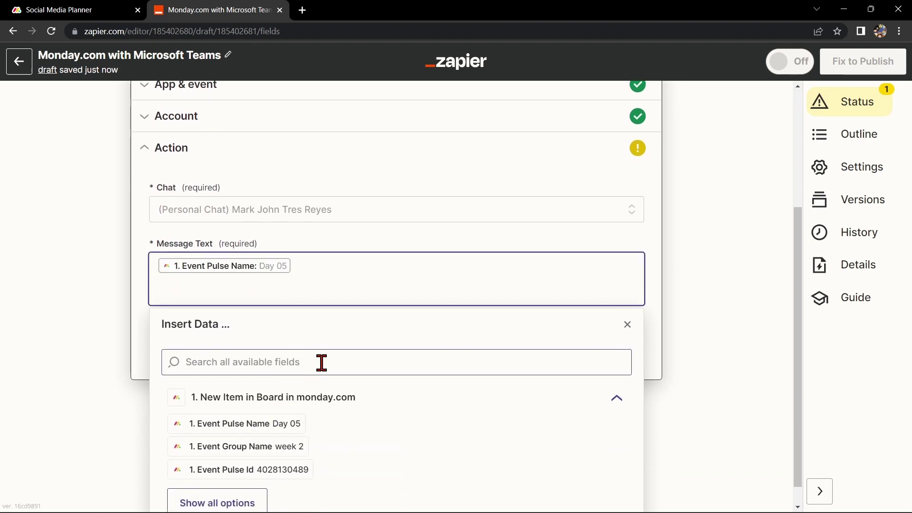
left_click(66, 356)
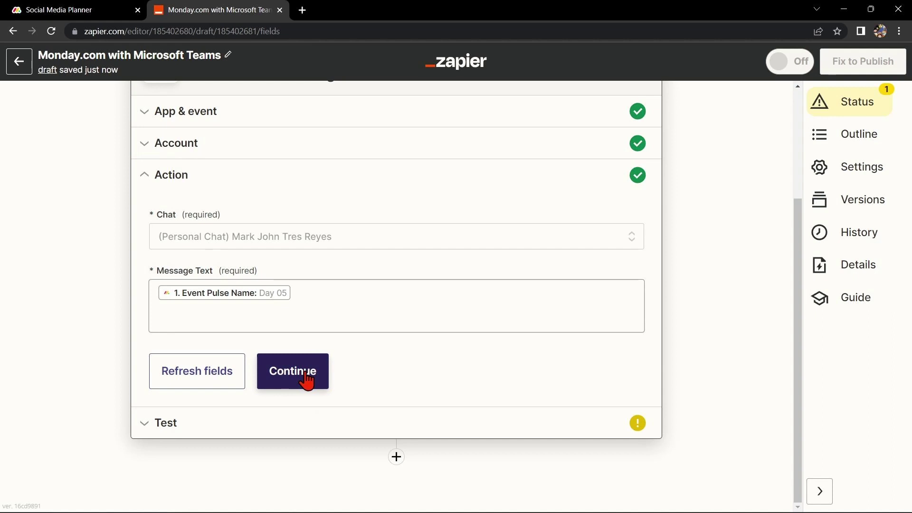
left_click(307, 380)
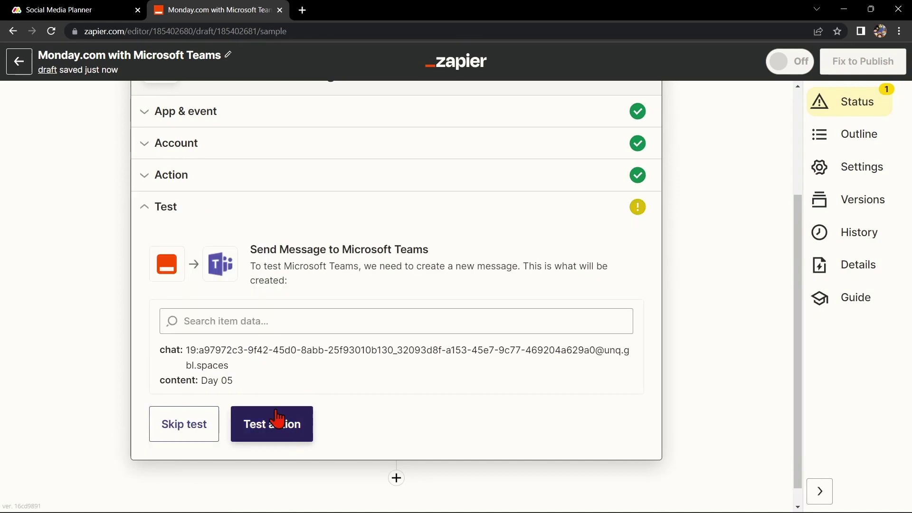
- Test the Teams action, which sends a 'Day 05' message, then publish the zap
left_click(294, 441)
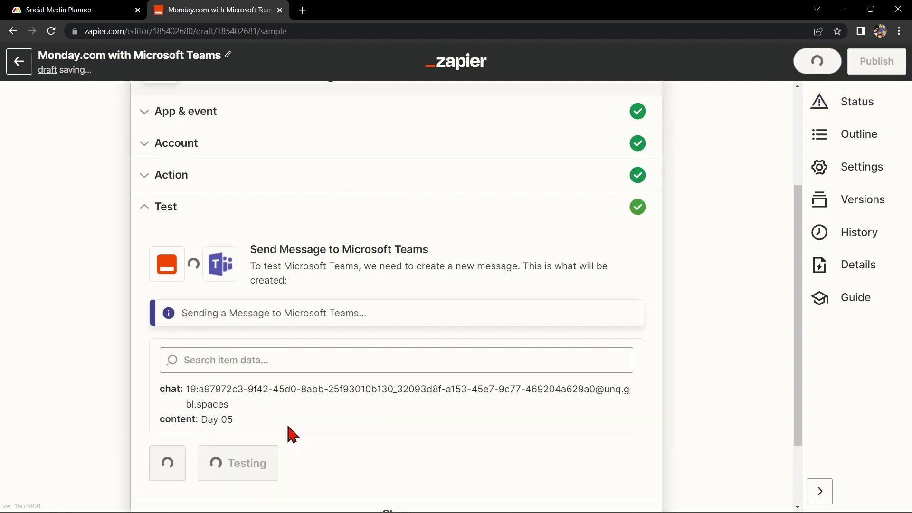
scroll(430, 366, "down", 2)
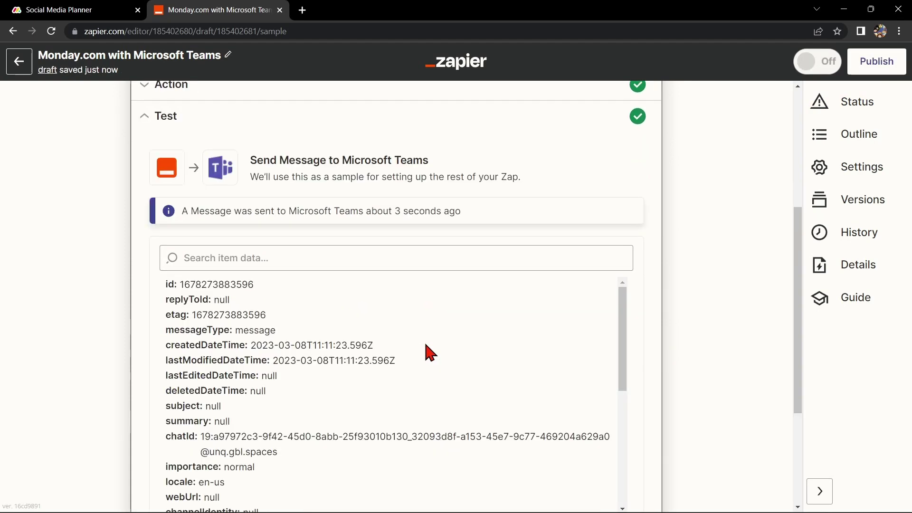
scroll(427, 350, "down", 3)
scroll(523, 330, "down", 1)
scroll(681, 299, "down", 3)
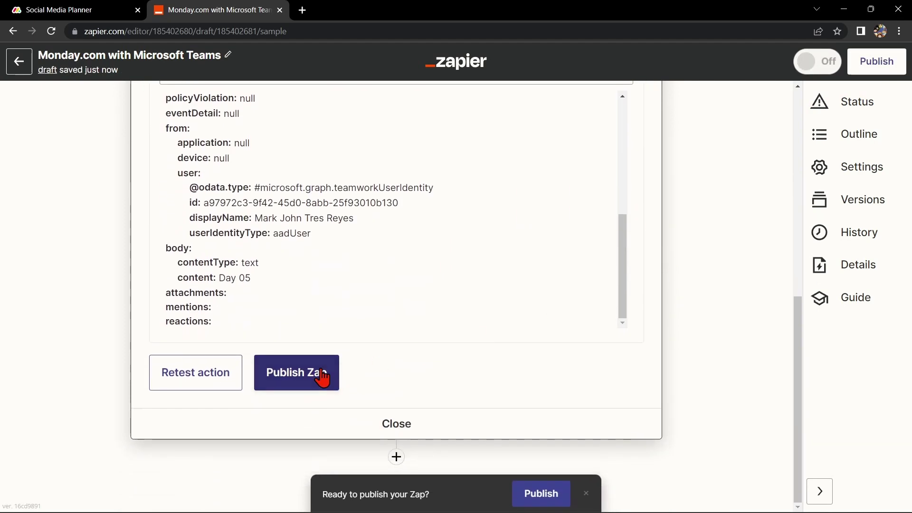
left_click(321, 378)
left_click(457, 302)
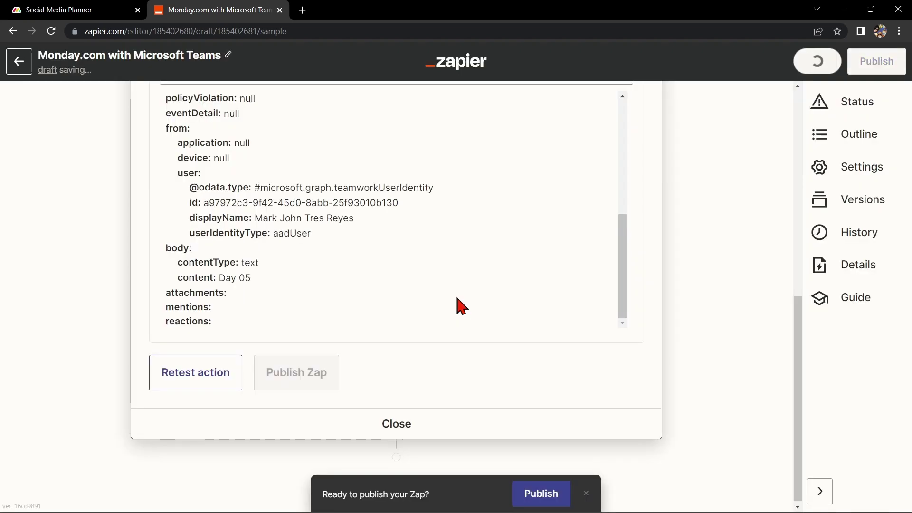